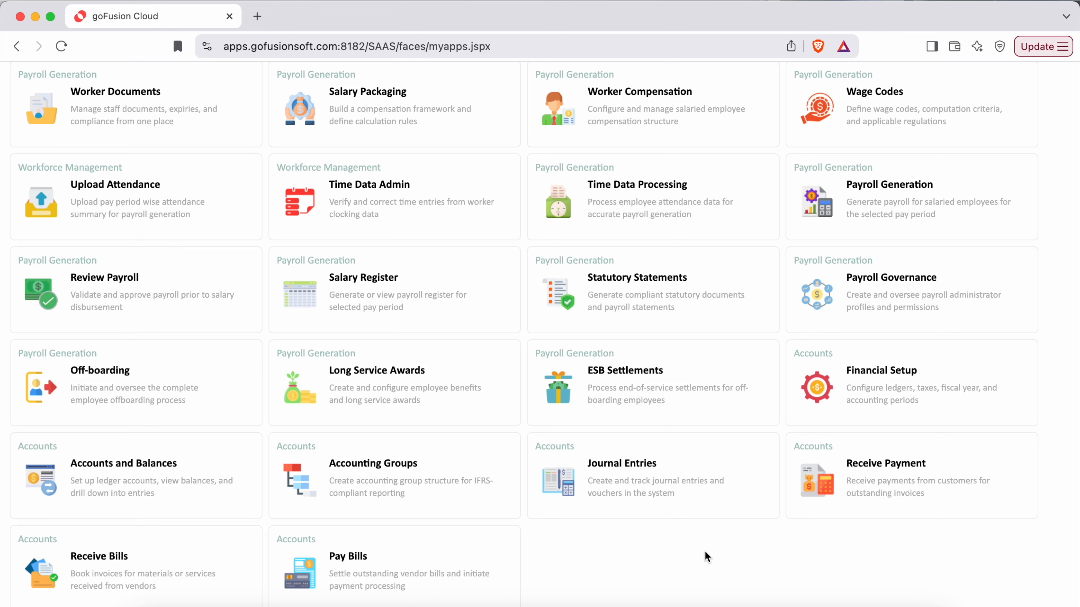
# Open Receive Bills and start a new bill for the vendor Caterpiller Limited Thailand.
pyautogui.click(60, 574)
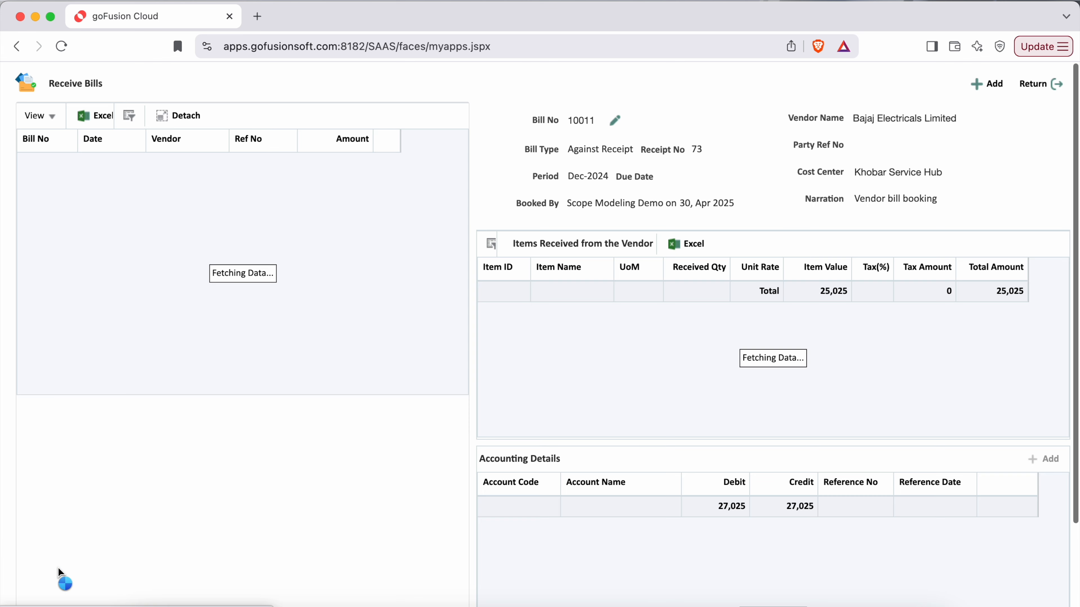
pyautogui.click(989, 85)
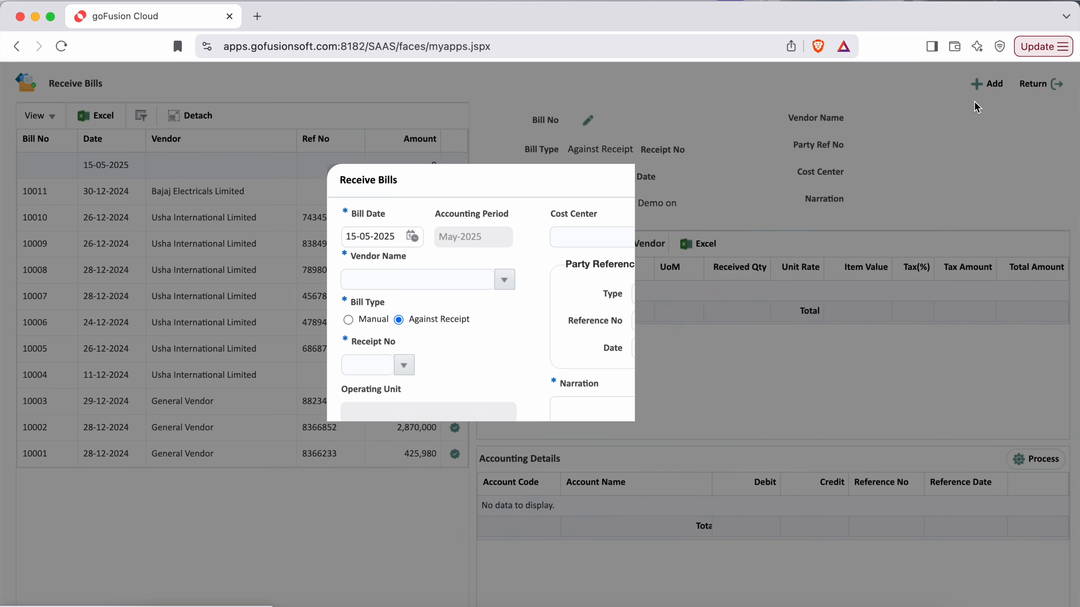
pyautogui.moveTo(340, 214); pyautogui.dragTo(508, 214)
pyautogui.click(531, 250)
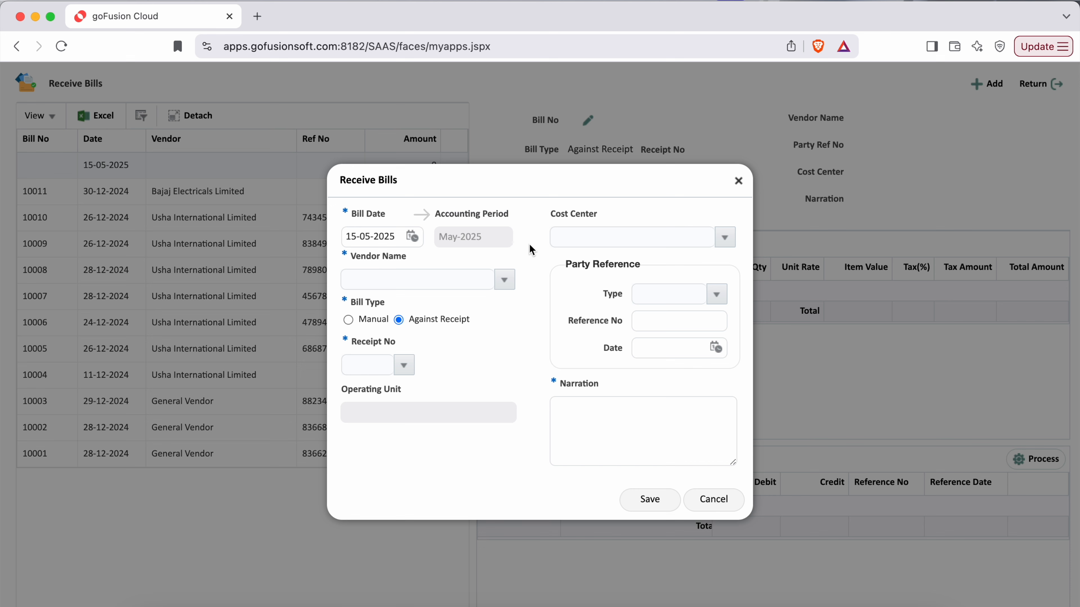
pyautogui.click(346, 257)
pyautogui.moveTo(346, 258); pyautogui.dragTo(430, 263)
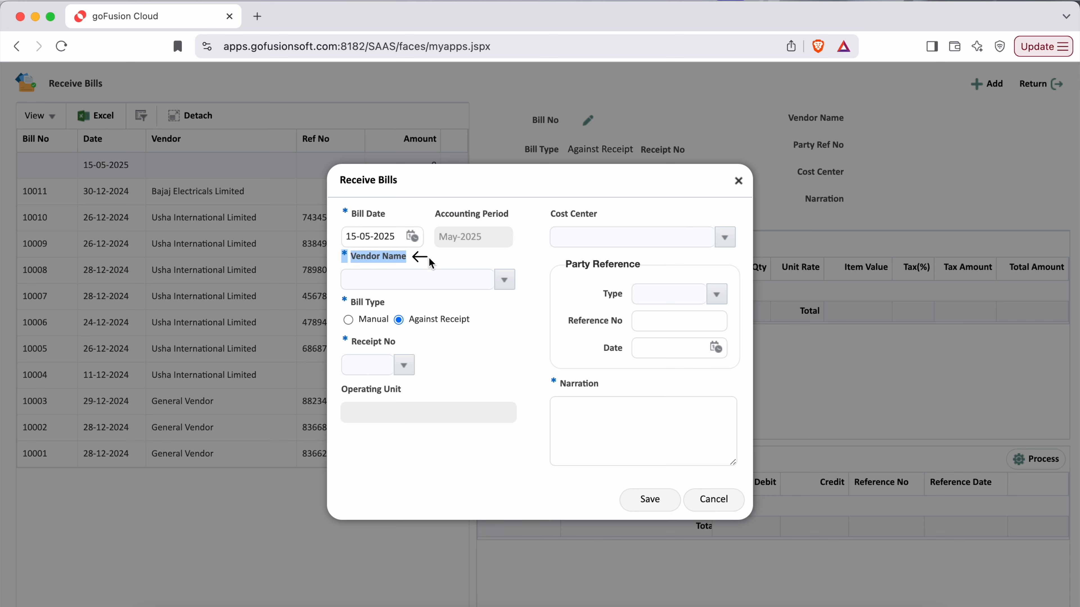
pyautogui.click(504, 280)
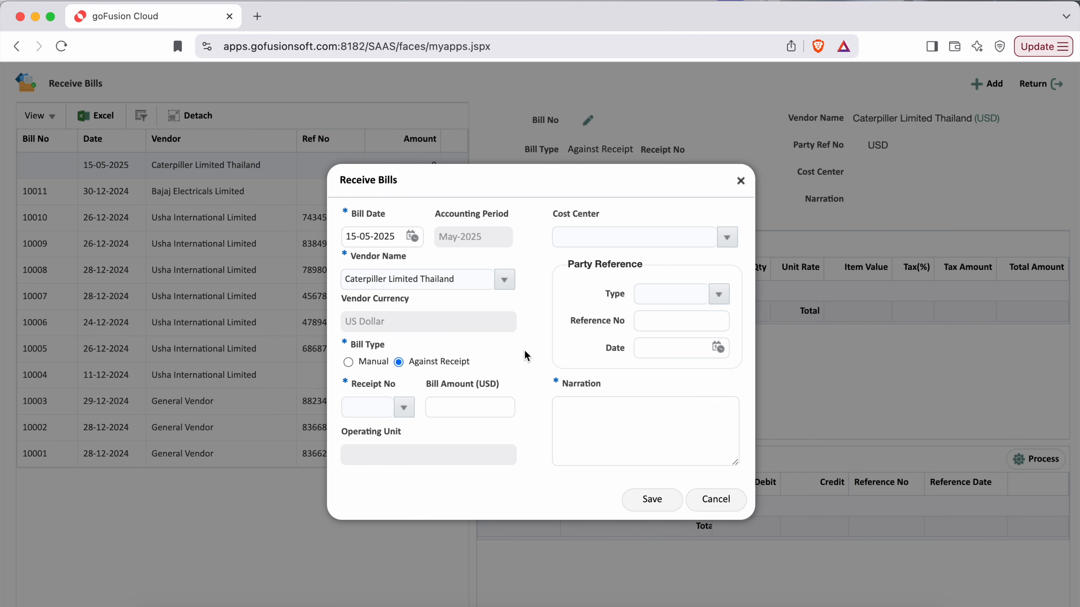
# Book the bill against receipt 75, keeping the bill type as Against Receipt.
pyautogui.moveTo(344, 344); pyautogui.dragTo(475, 361)
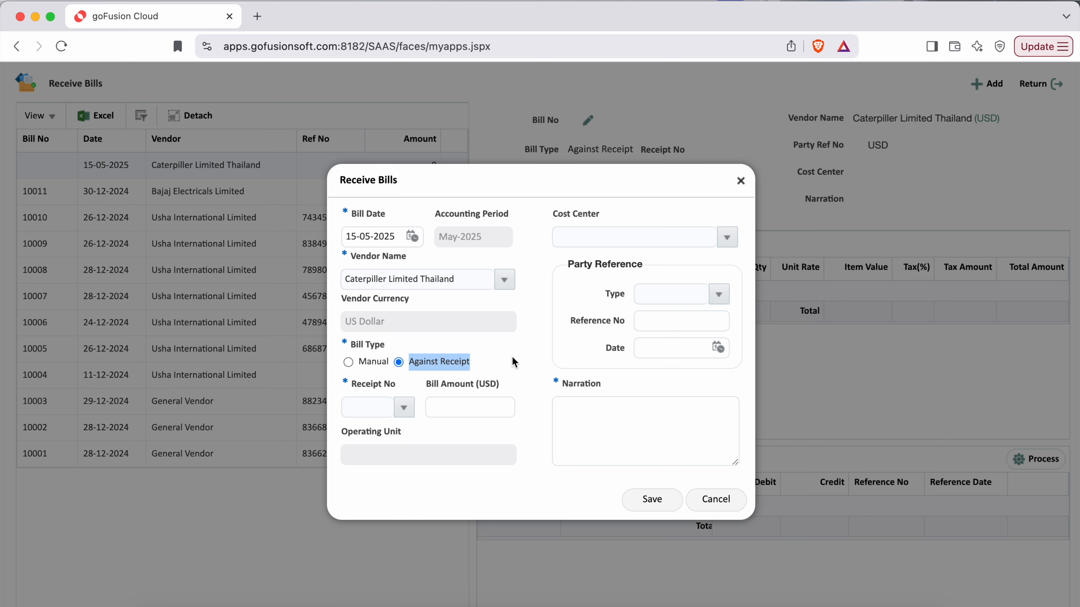
pyautogui.moveTo(342, 383); pyautogui.dragTo(395, 384)
pyautogui.click(404, 407)
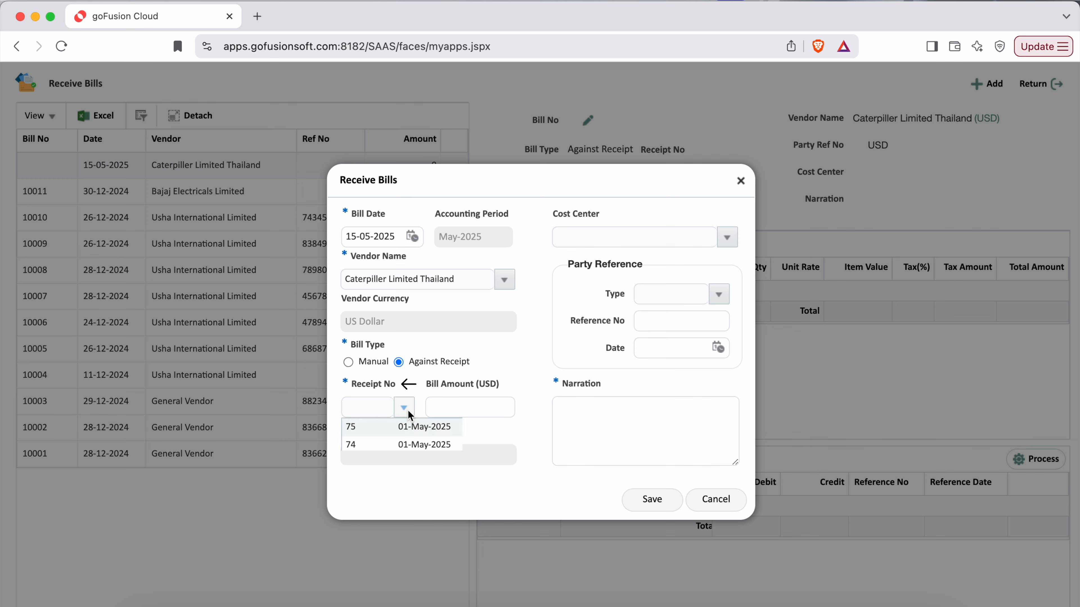
pyautogui.click(395, 427)
pyautogui.moveTo(426, 383); pyautogui.dragTo(503, 388)
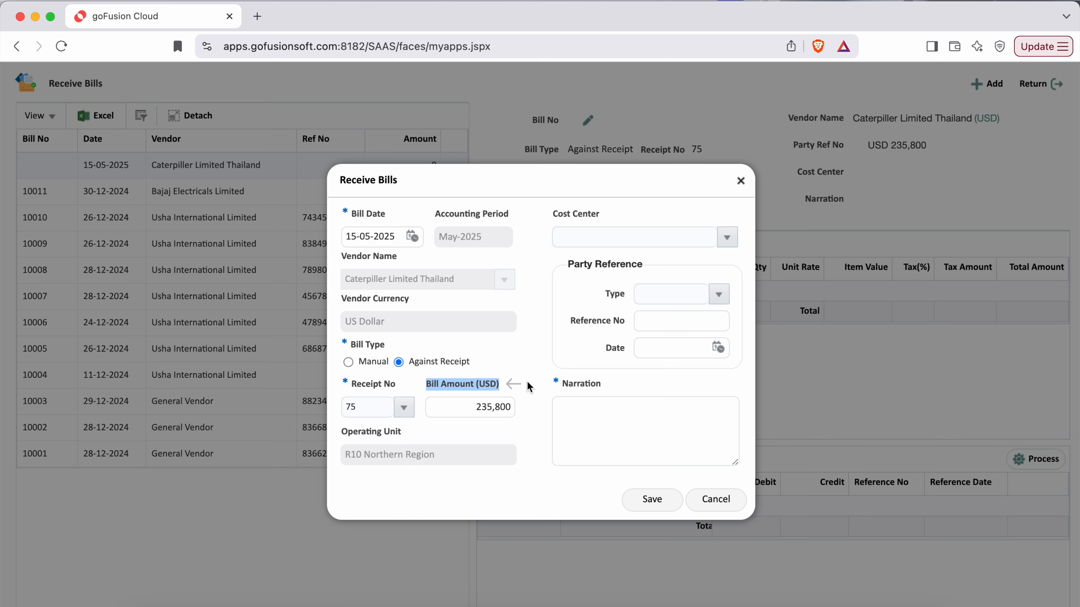
pyautogui.moveTo(469, 410); pyautogui.dragTo(510, 411)
pyautogui.click(527, 432)
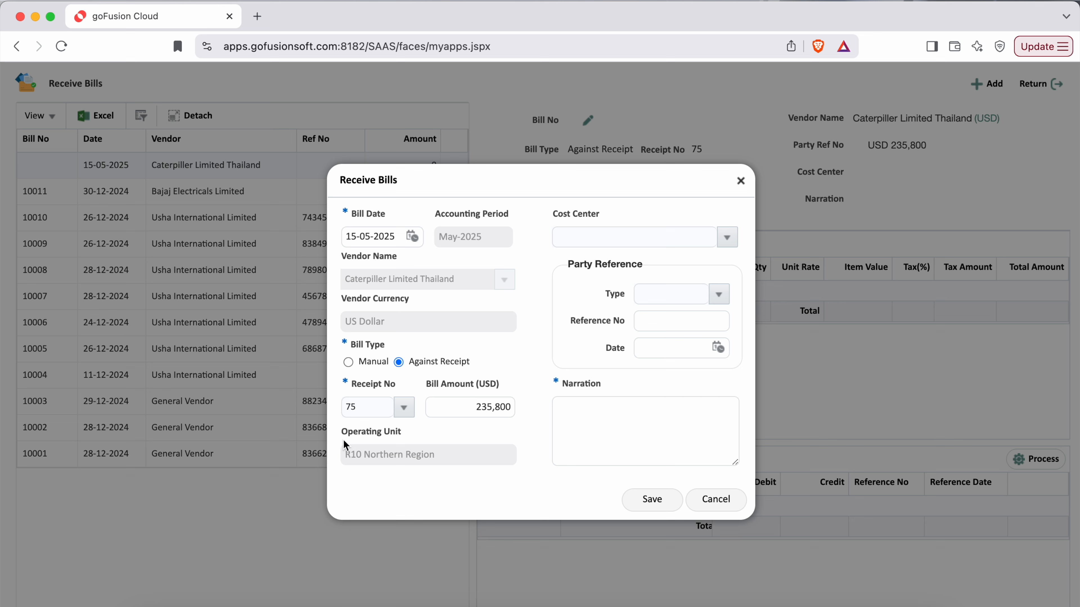
pyautogui.moveTo(343, 432); pyautogui.dragTo(404, 434)
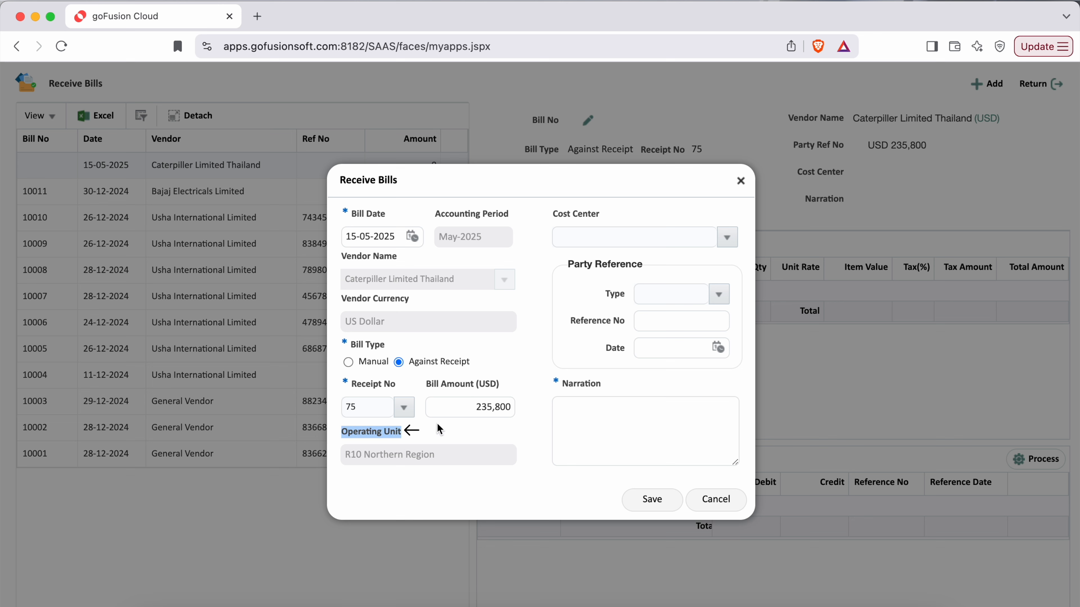
pyautogui.click(537, 403)
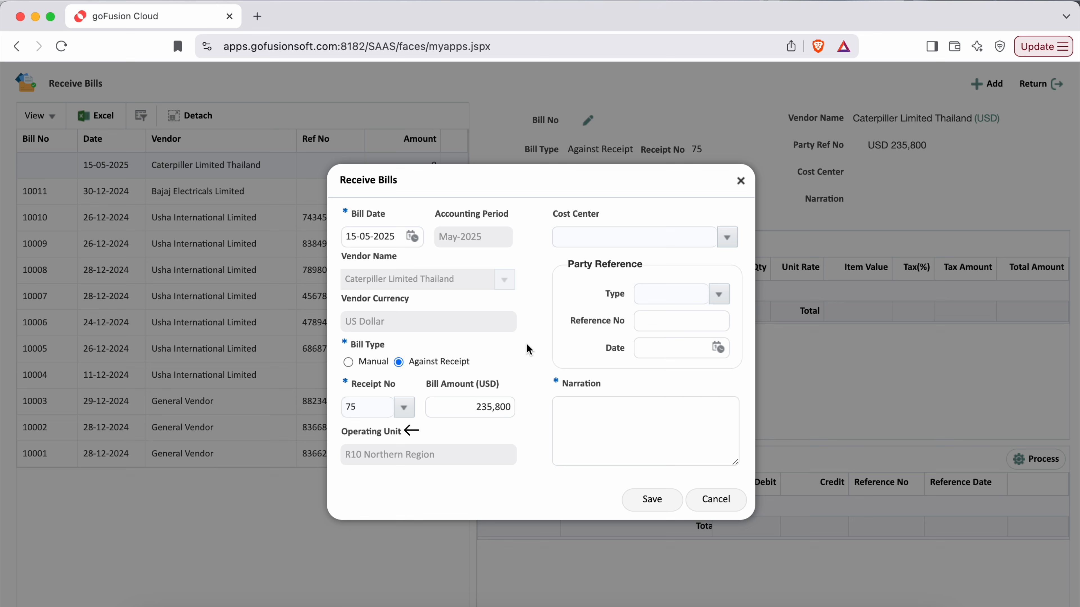
# Assign the Maintenance Department cost center to the bill.
pyautogui.moveTo(552, 213); pyautogui.dragTo(600, 214)
pyautogui.click(727, 237)
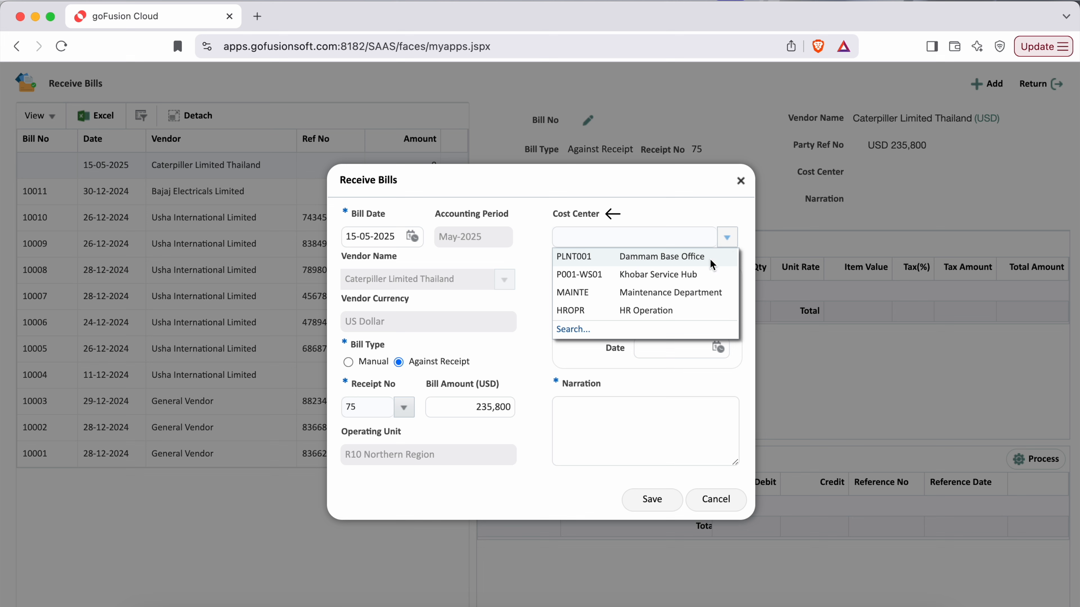
pyautogui.click(674, 291)
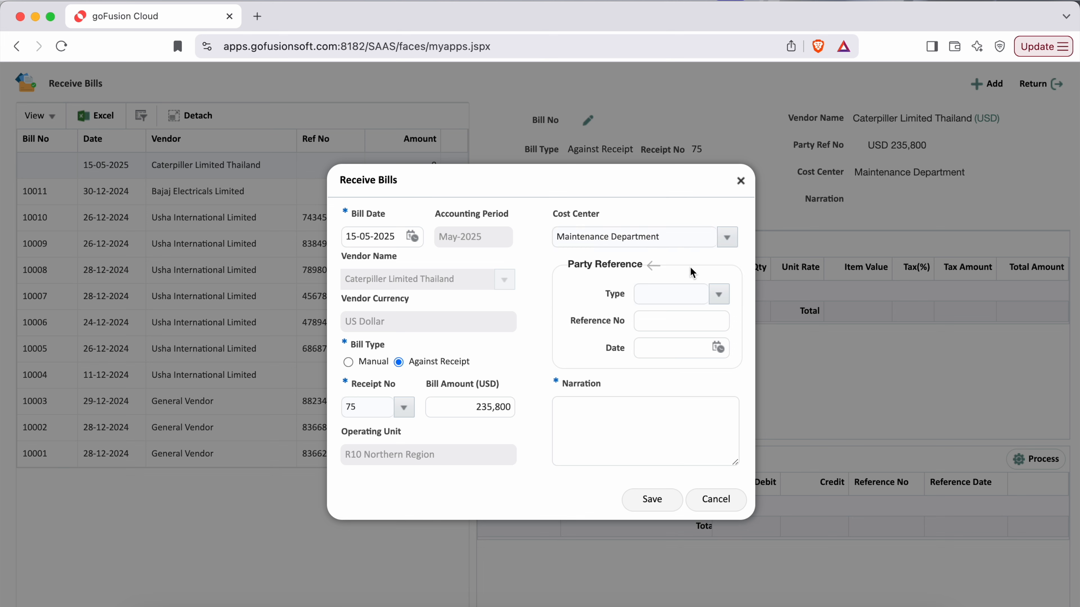
# Fill in the party reference with number 6378832 and date 12-05-2025.
pyautogui.moveTo(568, 264); pyautogui.dragTo(642, 266)
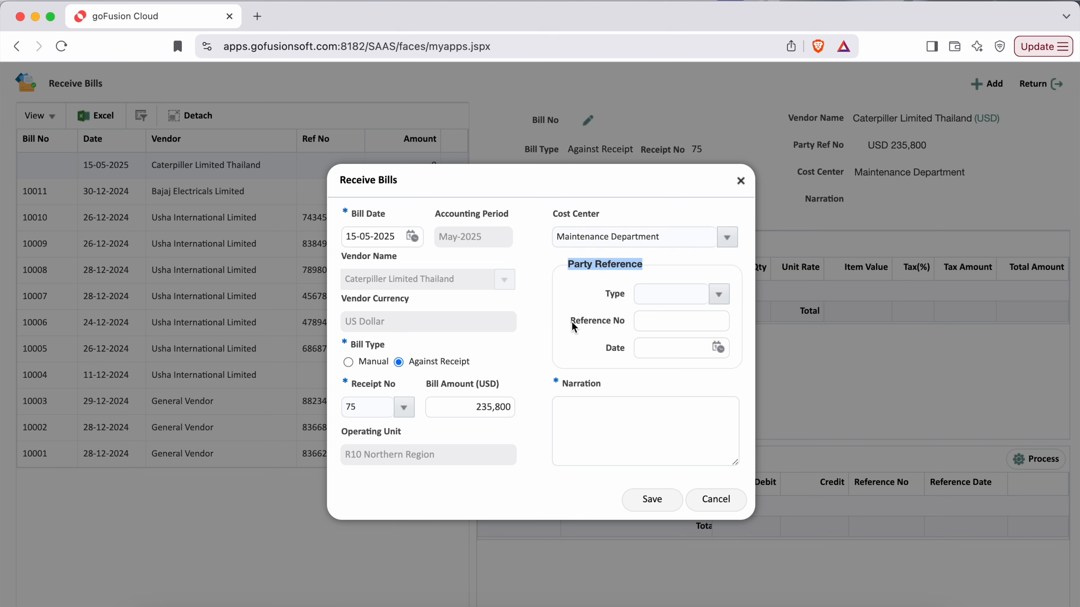
pyautogui.moveTo(572, 321); pyautogui.dragTo(622, 324)
pyautogui.click(657, 324)
pyautogui.write('6378832')
pyautogui.click(717, 347)
pyautogui.click(761, 451)
# Enter the narration "Vendor bill booked against material receipt no 75" and save the bill.
pyautogui.click(629, 424)
pyautogui.write('Vendor bill booked against material receipt no 75')
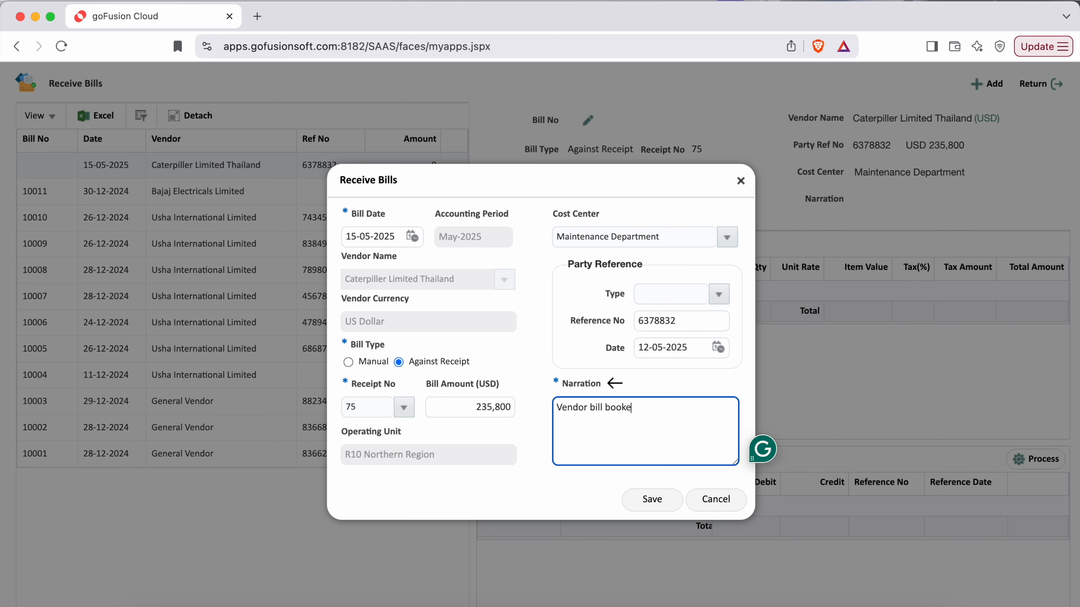
pyautogui.doubleClick(620, 299)
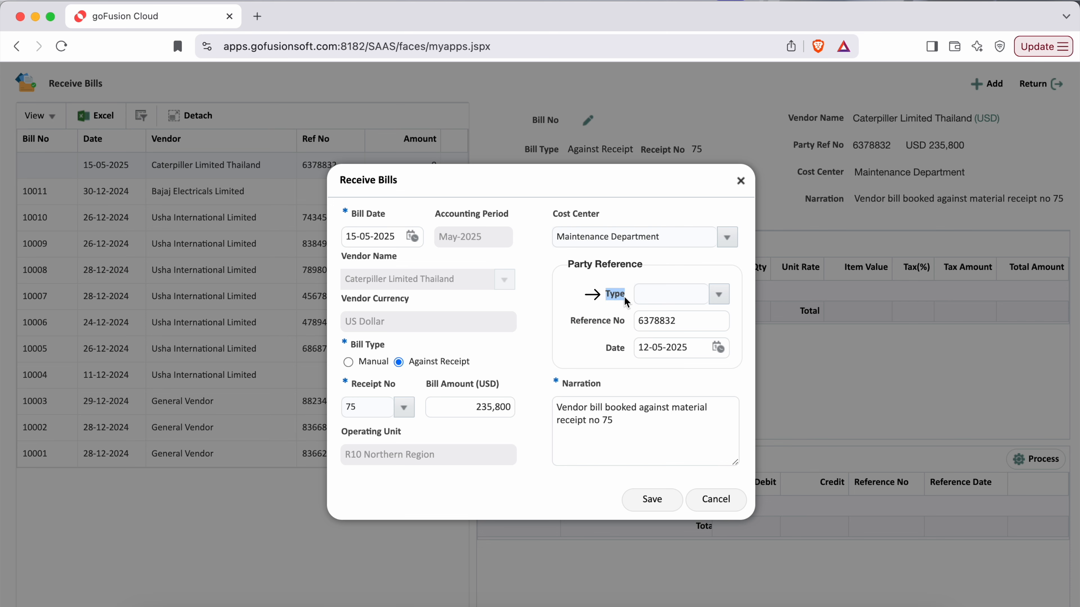
pyautogui.click(684, 269)
pyautogui.click(650, 500)
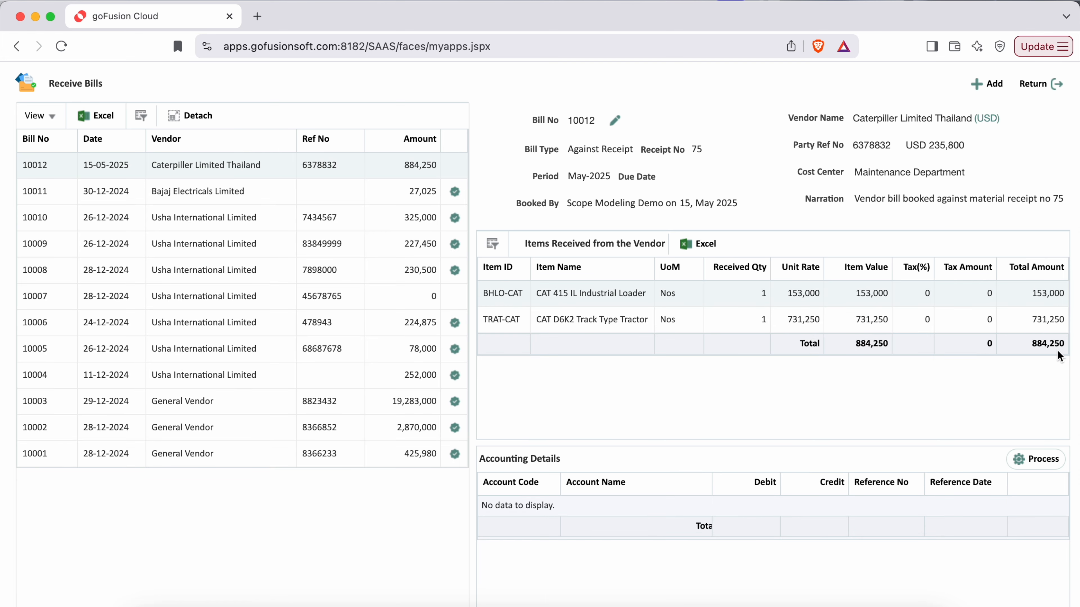
# Process the new bill's accounting entry and check the Accounts Payable and Inventory Account lines.
pyautogui.moveTo(929, 145); pyautogui.dragTo(964, 150)
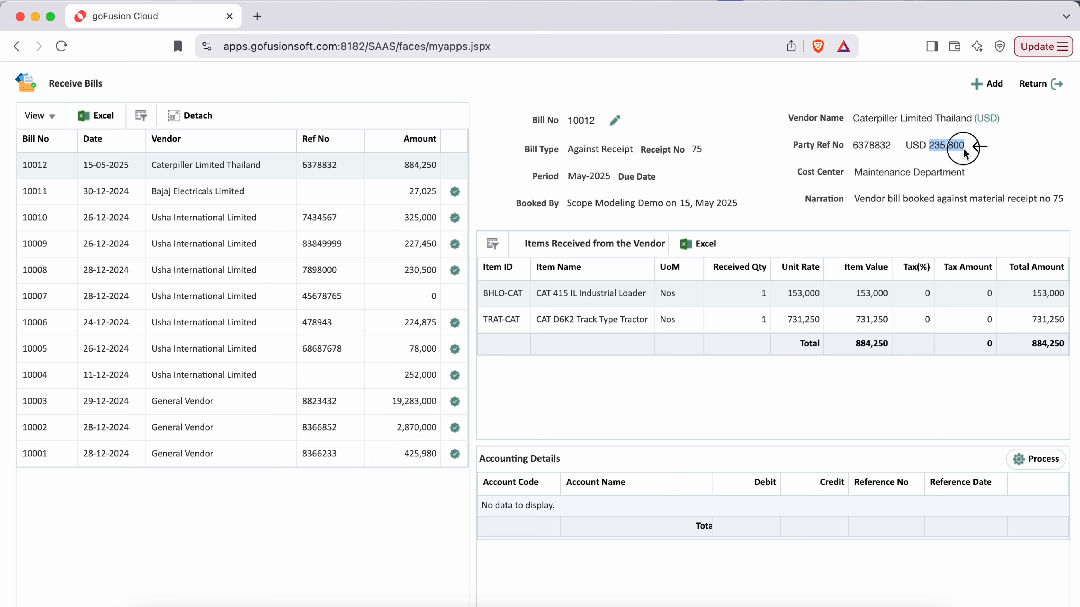
pyautogui.click(905, 381)
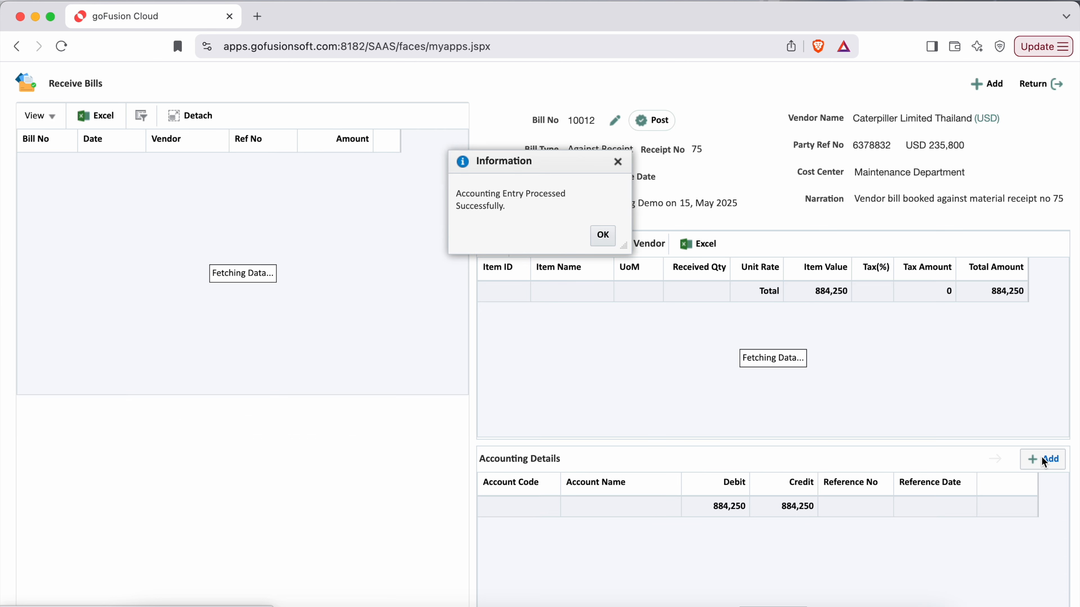
pyautogui.click(601, 245)
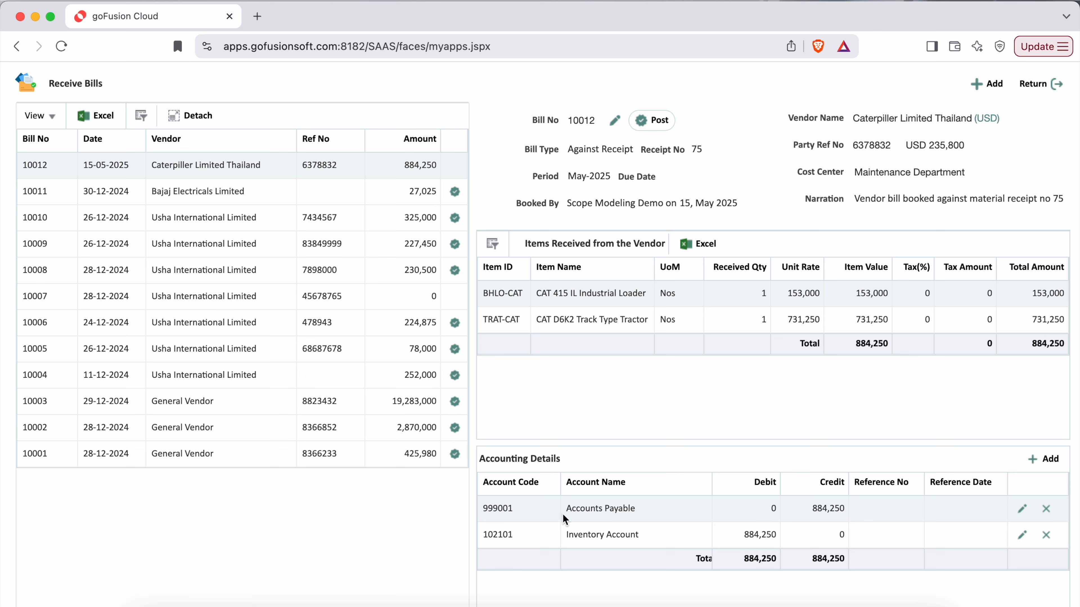
pyautogui.moveTo(568, 509); pyautogui.dragTo(637, 514)
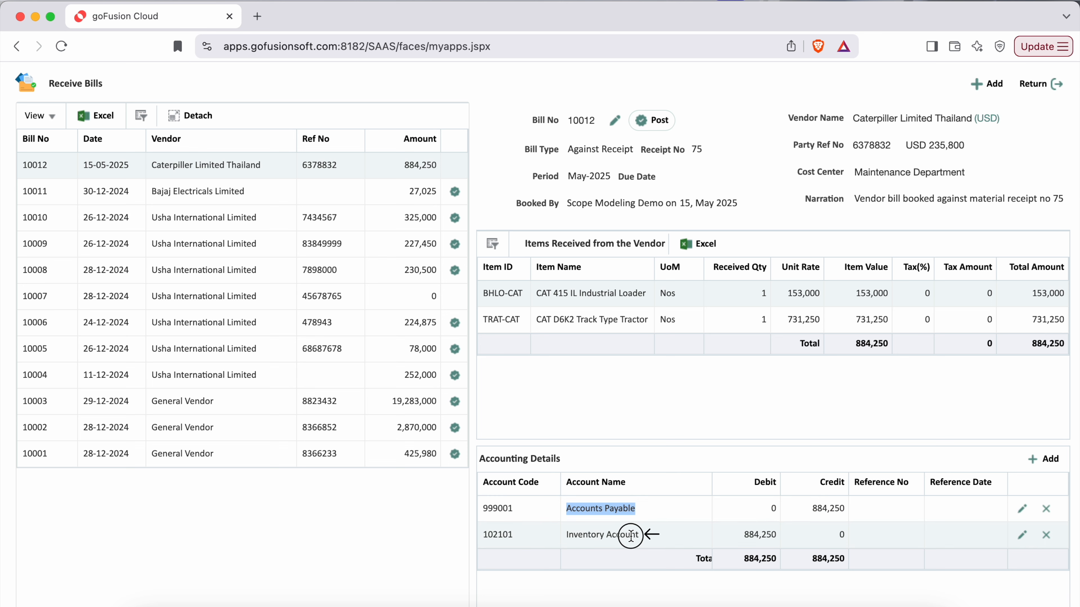
pyautogui.click(601, 535)
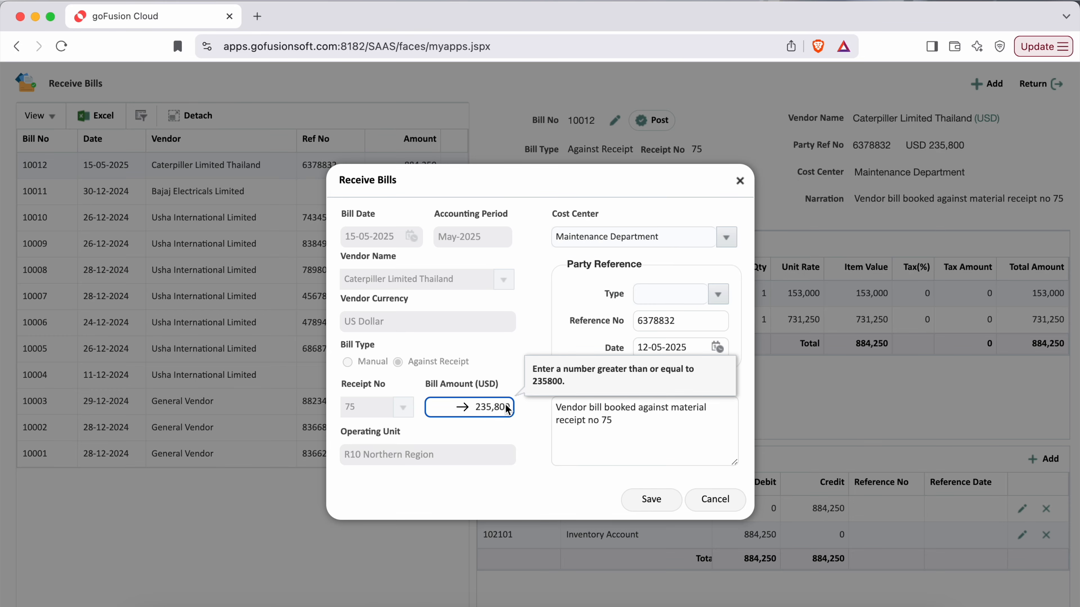
# Edit the bill to set its amount to USD 236,800 and save it.
pyautogui.click(491, 408)
pyautogui.press('BackSpace')
pyautogui.write('6')
pyautogui.click(533, 448)
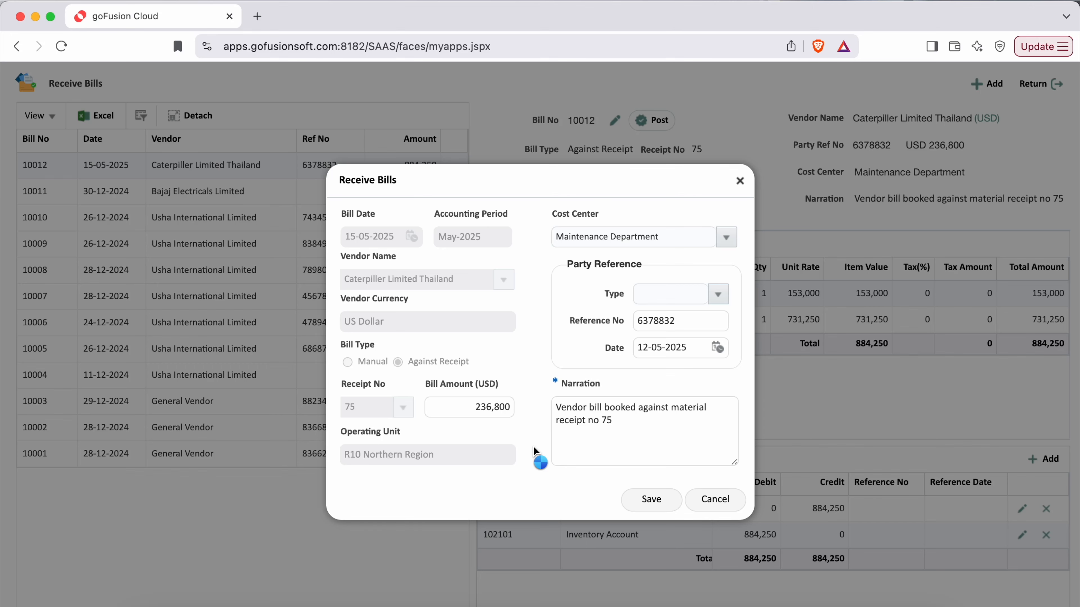
pyautogui.click(652, 500)
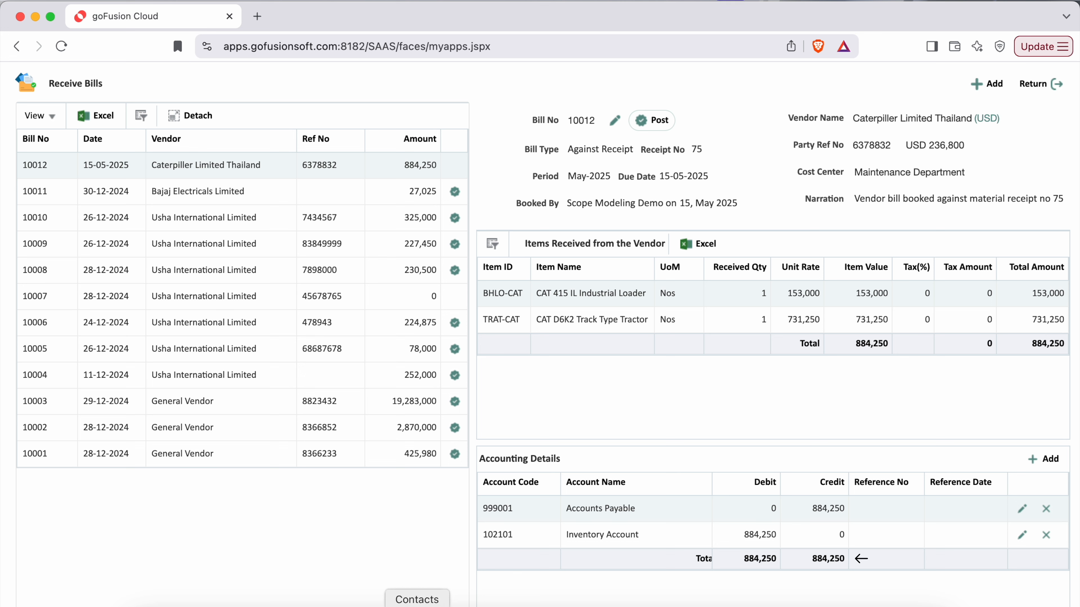
# Switch to Calculator and multiply 1000 by 3.75.
pyautogui.click(170, 605)
pyautogui.write('calc')
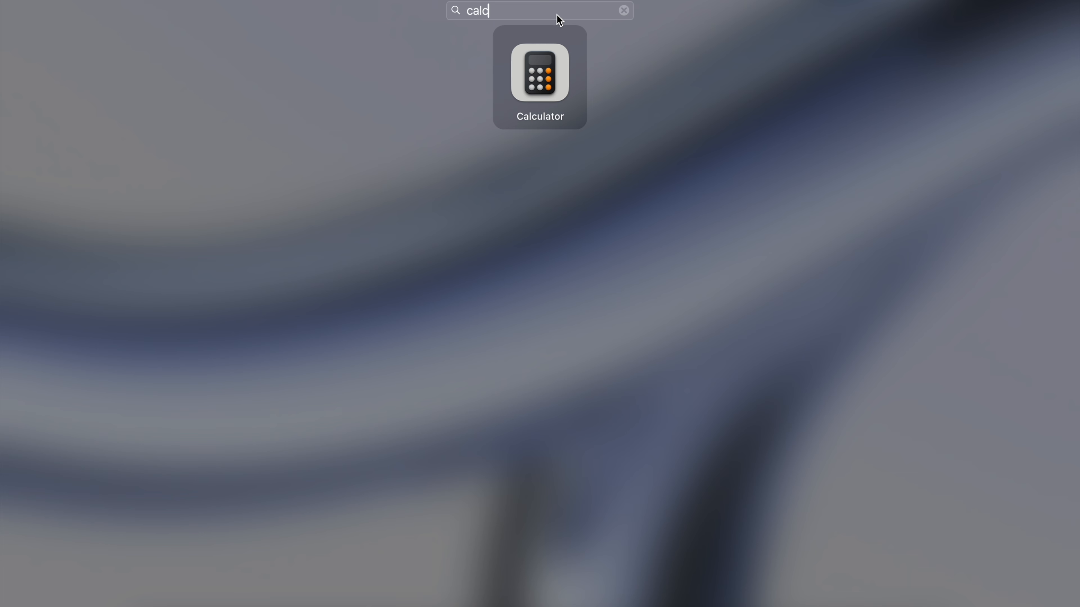
pyautogui.press('Return')
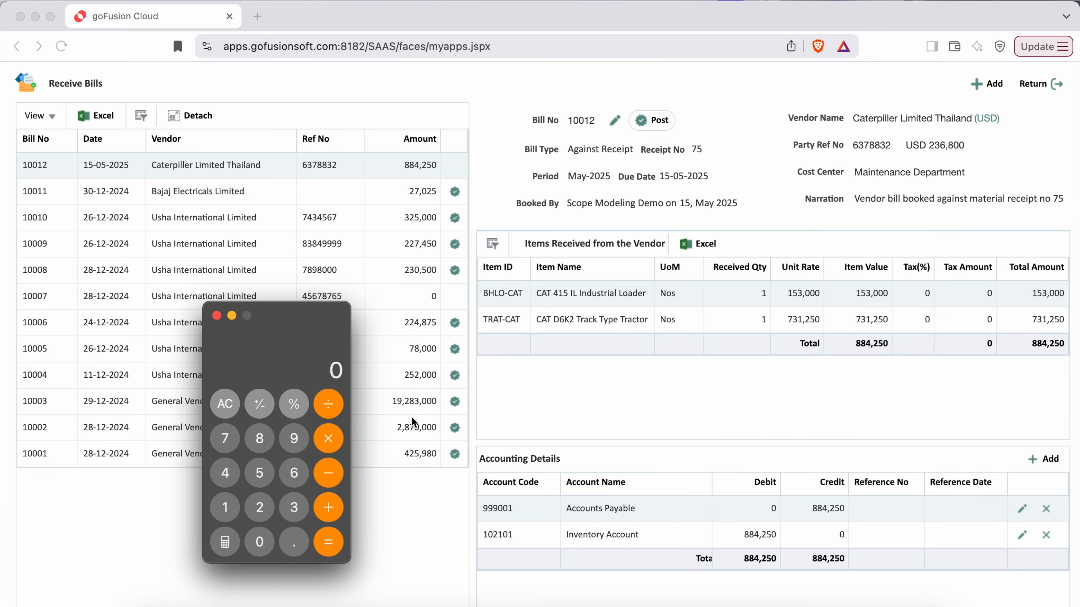
pyautogui.write('1000')
pyautogui.click(329, 438)
pyautogui.click(293, 508)
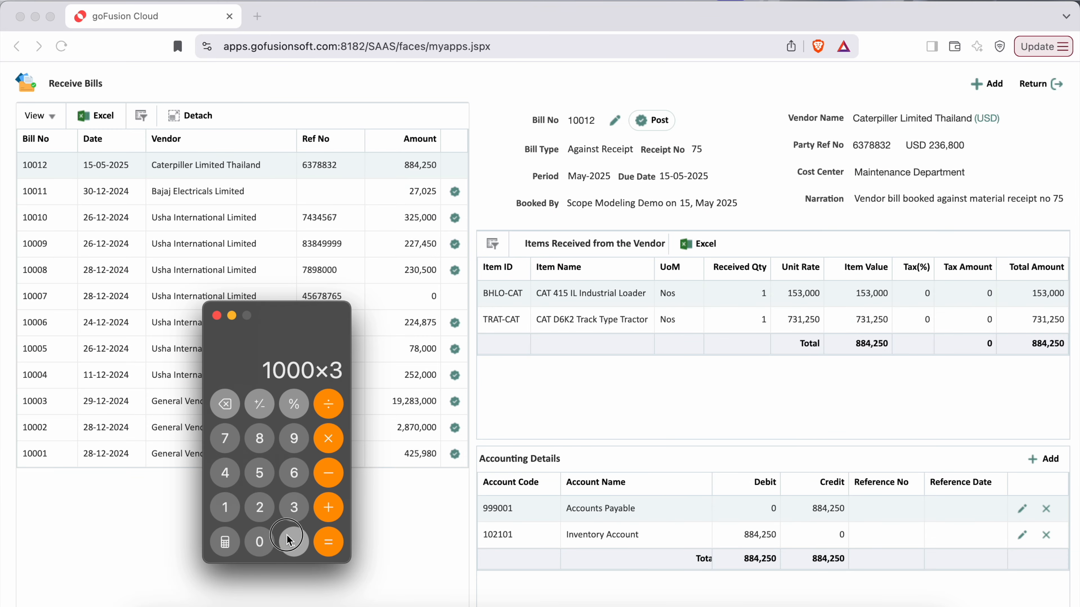
pyautogui.click(294, 542)
pyautogui.click(229, 451)
pyautogui.click(260, 476)
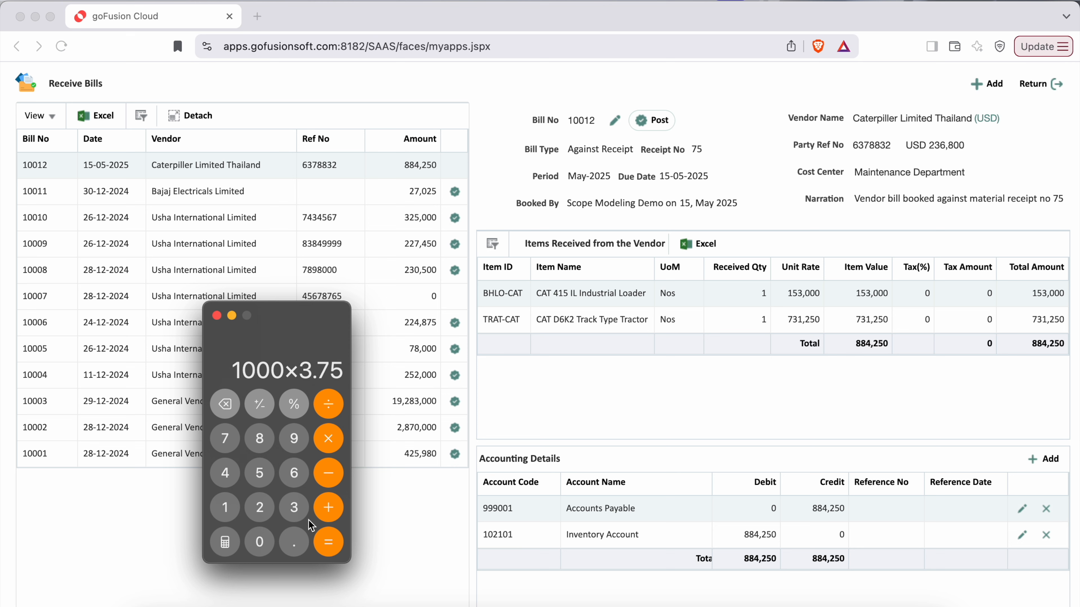
pyautogui.click(326, 546)
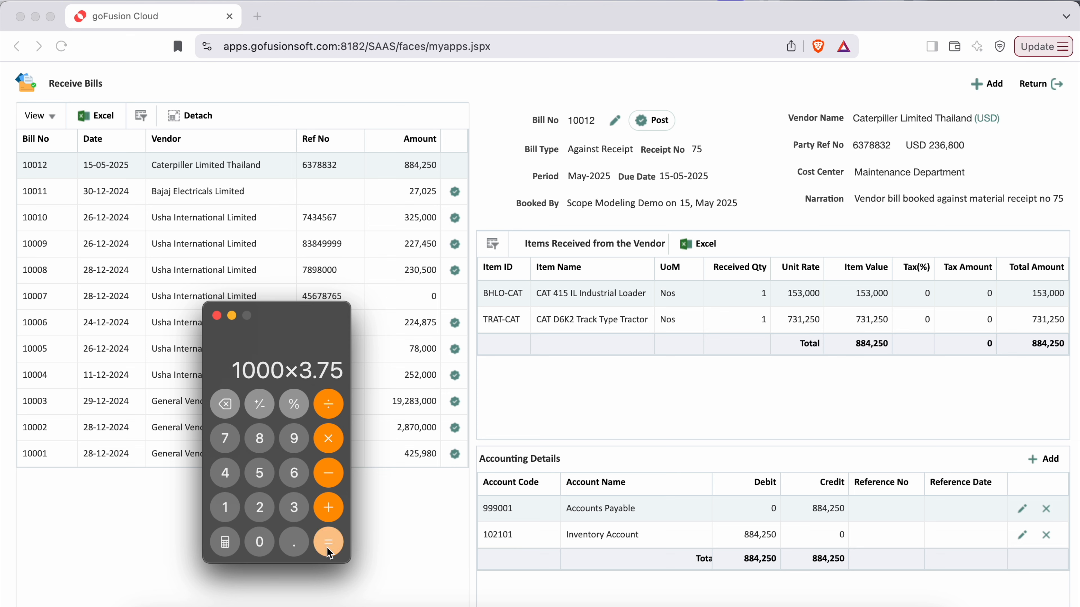
# Add 884250 to the calculated product.
pyautogui.click(332, 510)
pyautogui.click(258, 440)
pyautogui.click(258, 440)
pyautogui.click(233, 477)
pyautogui.click(265, 508)
pyautogui.click(263, 470)
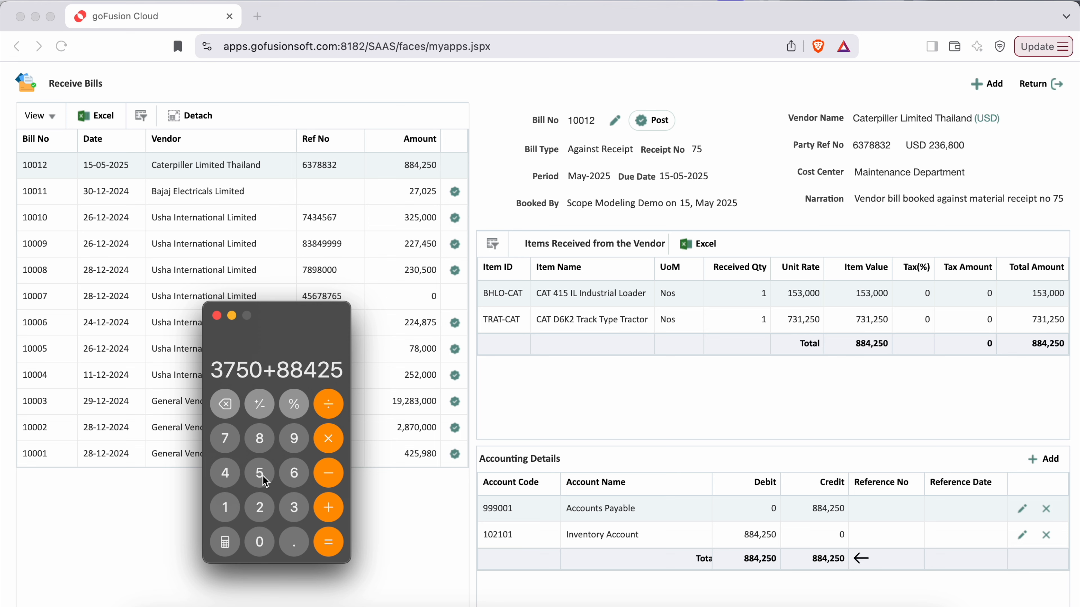
pyautogui.click(260, 548)
pyautogui.click(329, 543)
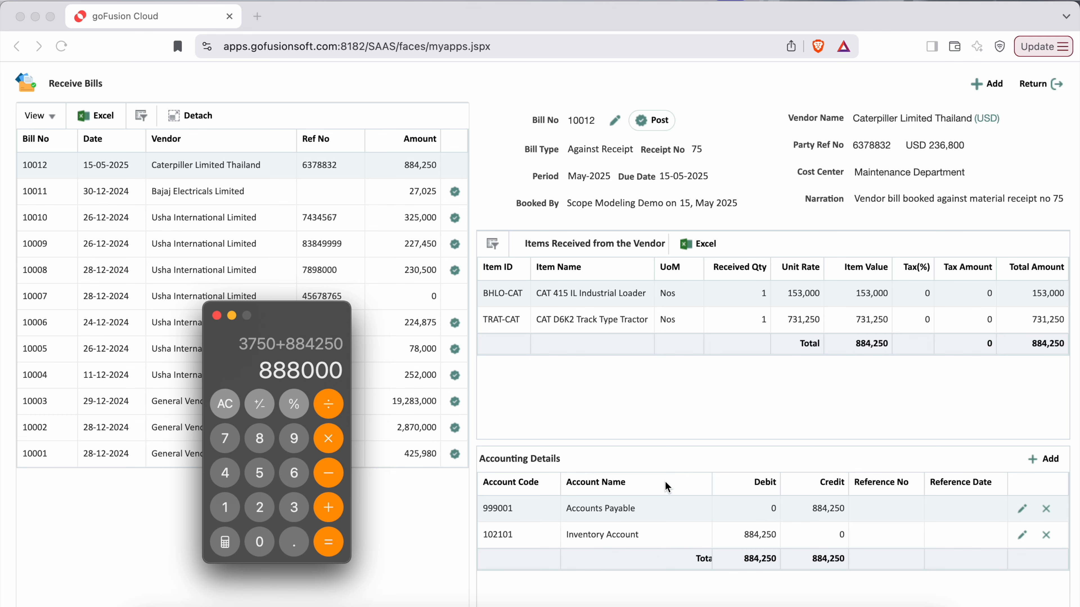
# Back in the Receive Bills page, set the credit of the Accounts Payable line to 888,000.
pyautogui.click(787, 452)
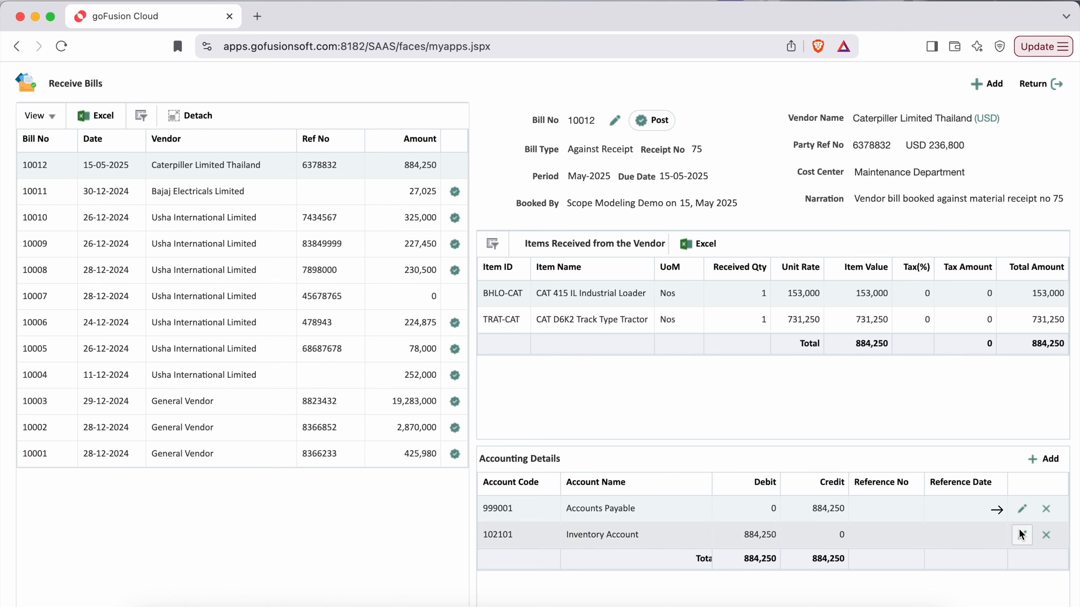
pyautogui.click(1023, 509)
pyautogui.click(583, 298)
pyautogui.press('BackSpace')
pyautogui.write('888000')
pyautogui.click(628, 367)
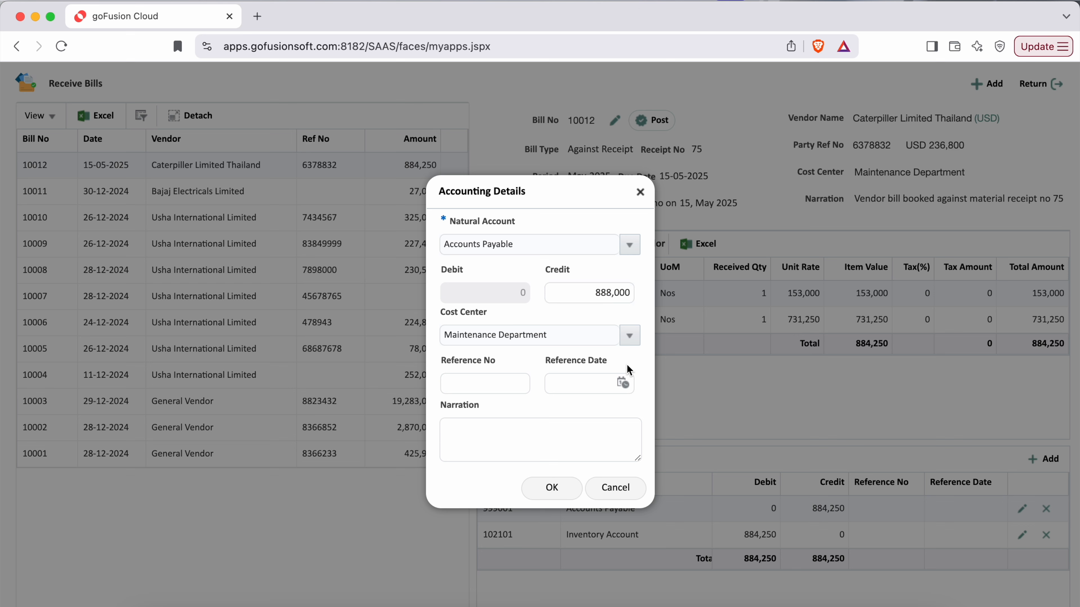
pyautogui.click(506, 446)
pyautogui.click(549, 488)
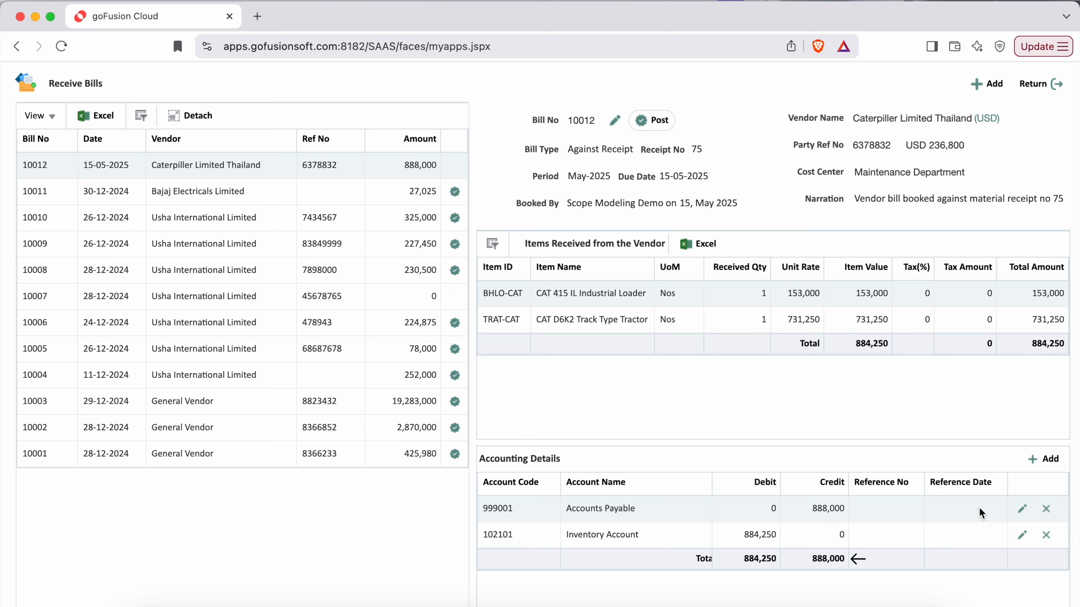
# Add an accounting line for Expense - Insurance with a debit of 3,750.
pyautogui.click(1043, 462)
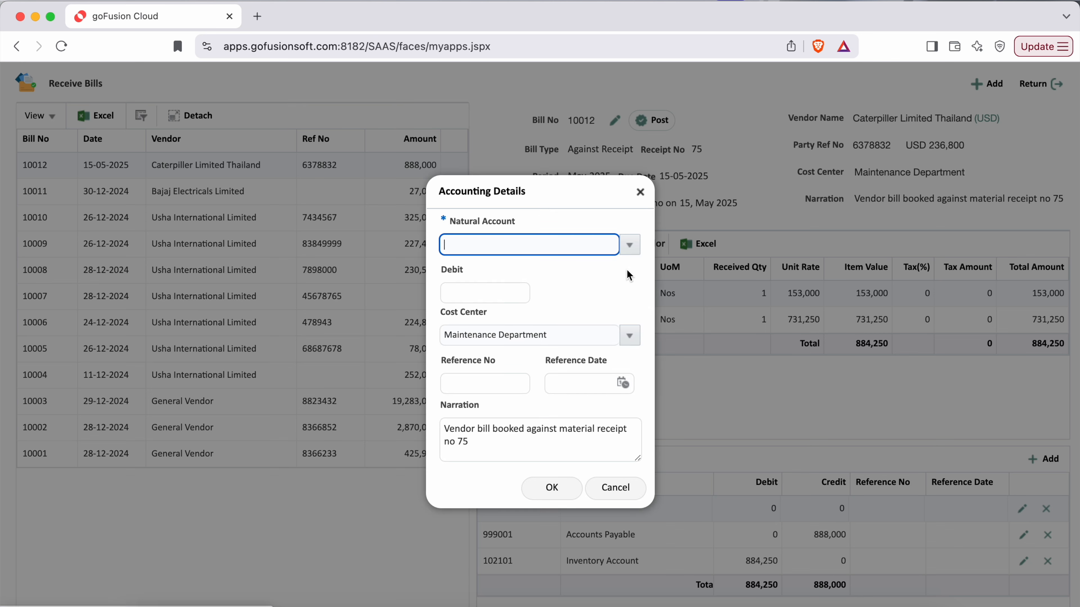
pyautogui.click(470, 447)
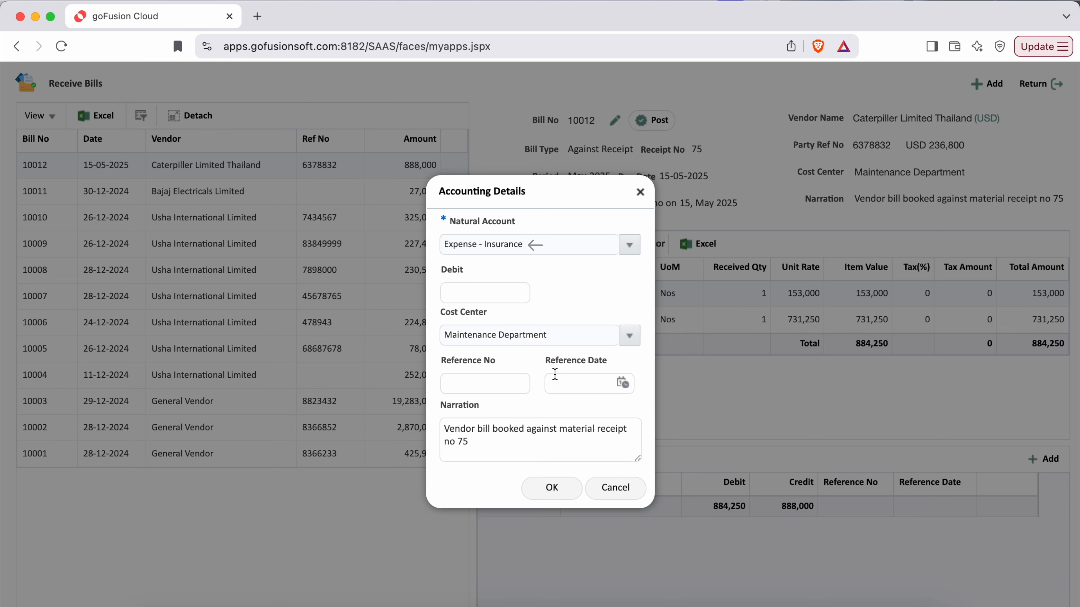
pyautogui.click(485, 293)
pyautogui.write('3750')
pyautogui.click(584, 304)
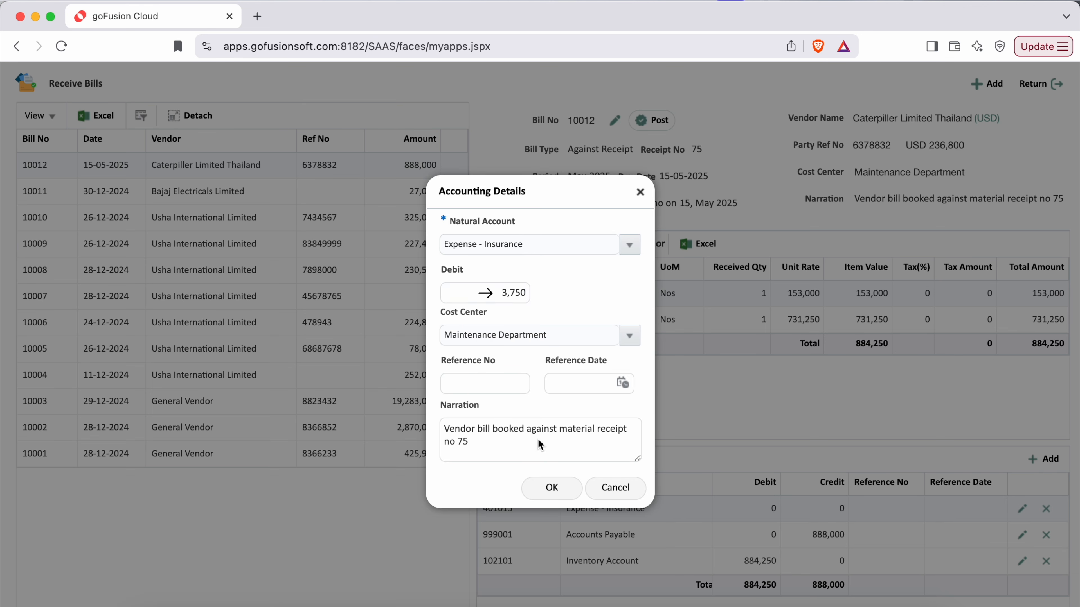
# Give the insurance expense line the reference number 4678388 and save it.
pyautogui.click(468, 381)
pyautogui.write('4678388')
pyautogui.click(477, 440)
pyautogui.click(552, 487)
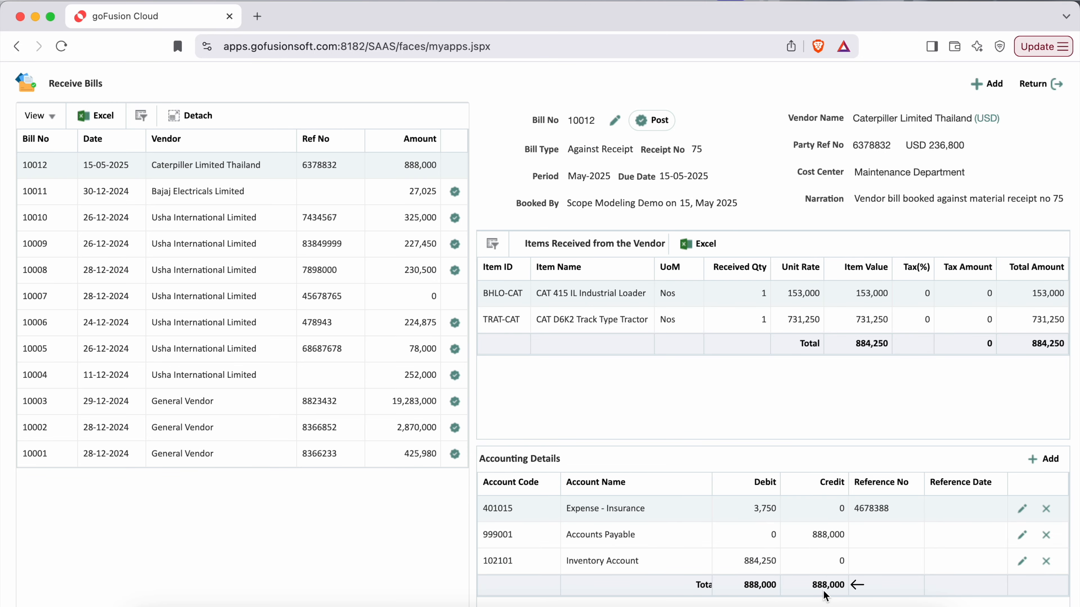
# Check the USD bill amount and post the Caterpiller Limited Thailand bill.
pyautogui.moveTo(909, 148); pyautogui.dragTo(964, 146)
pyautogui.click(1022, 163)
pyautogui.click(659, 121)
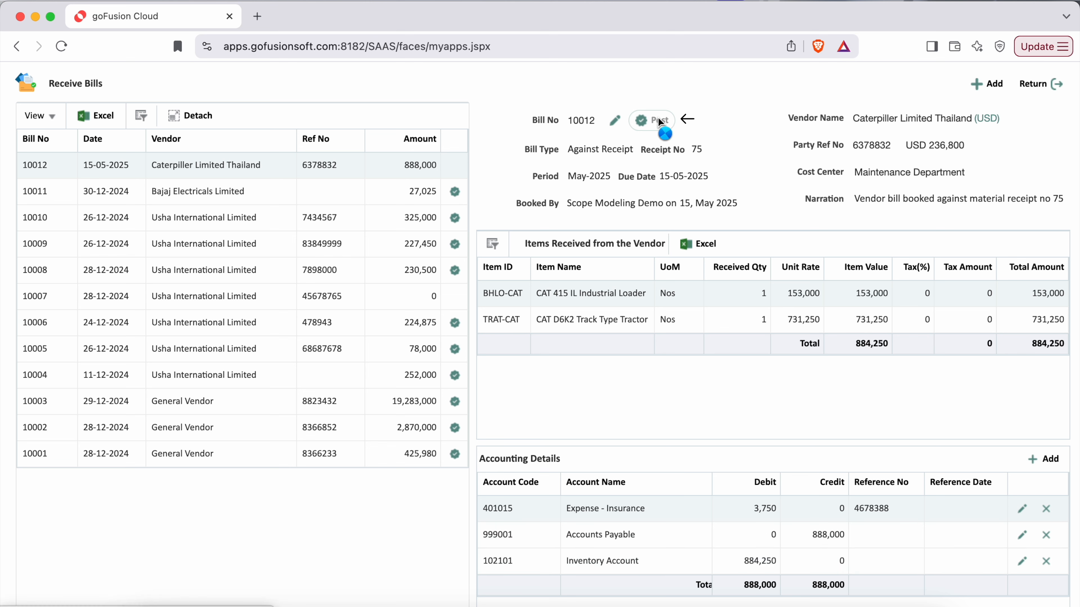